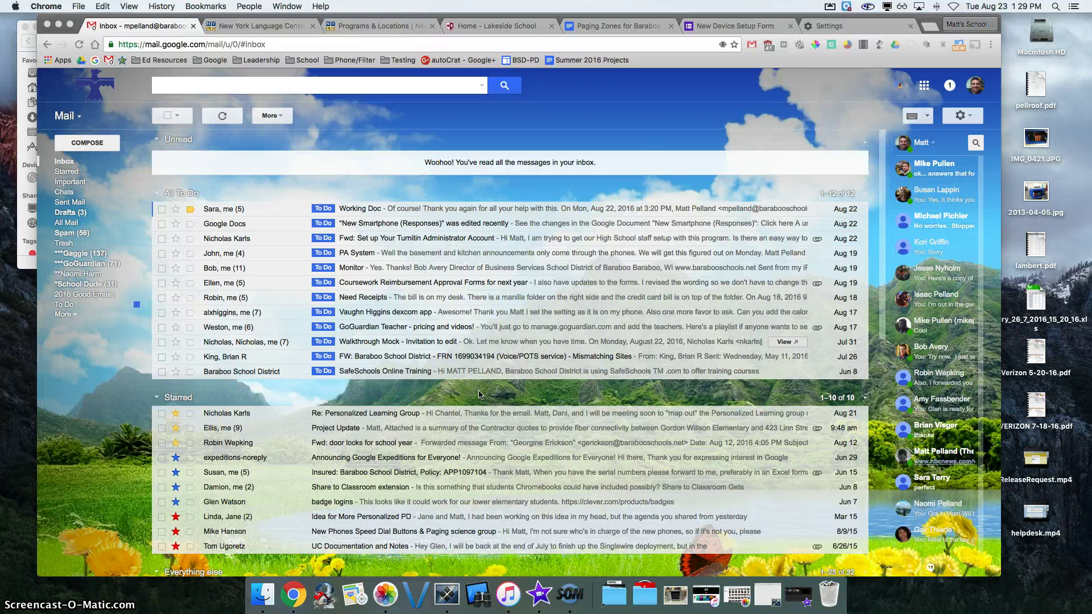
Open a new tab on the Google start page
{"action": "left_click", "coordinate": [930, 25]}
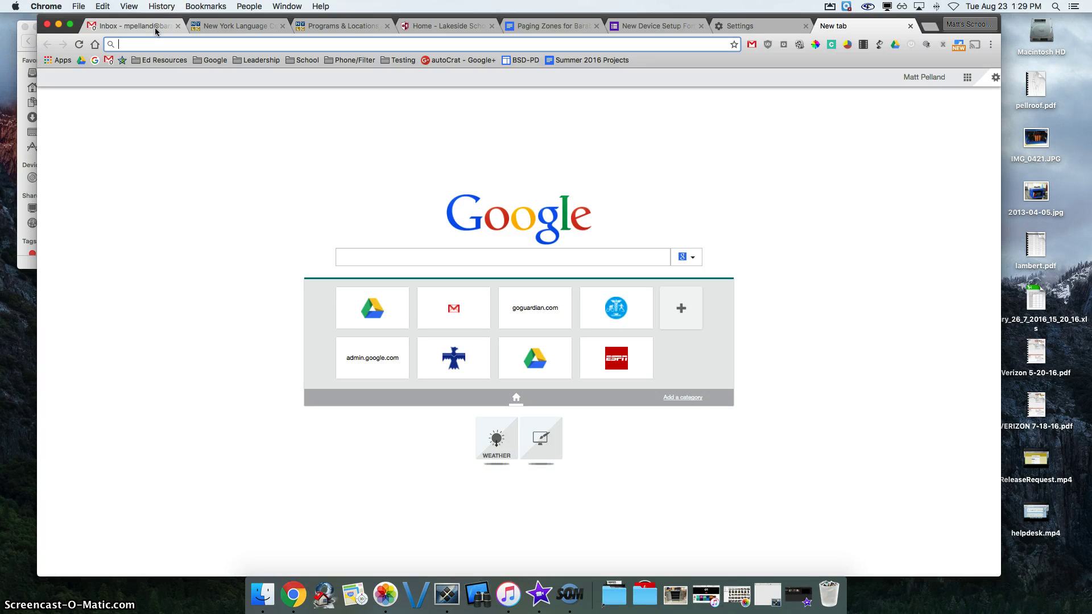
Choose Add Person from the People menu to open a new profile window
{"action": "left_click", "coordinate": [256, 7]}
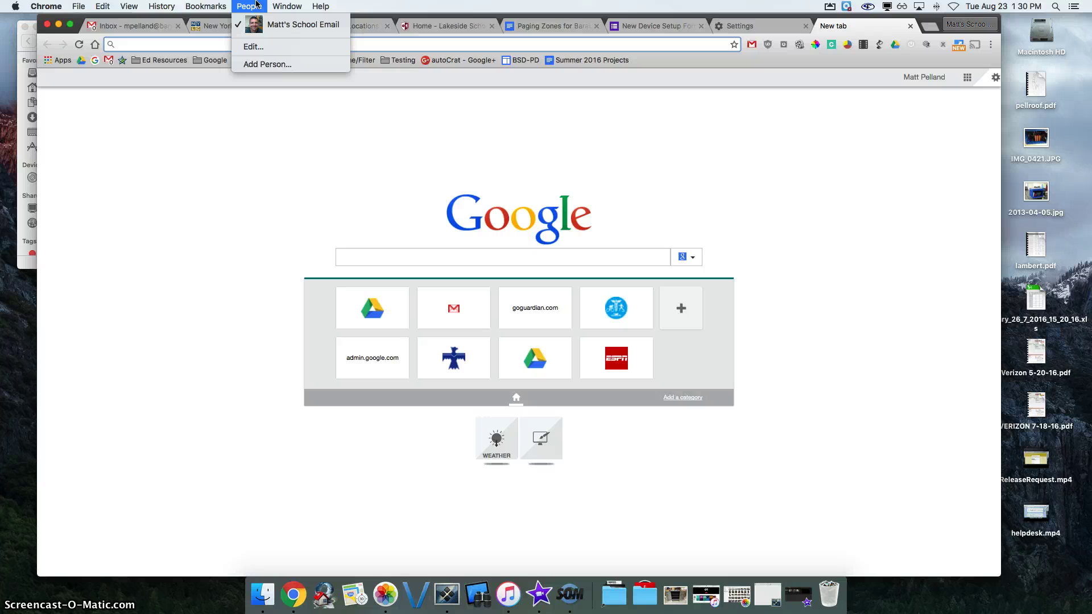
{"action": "left_click", "coordinate": [262, 65]}
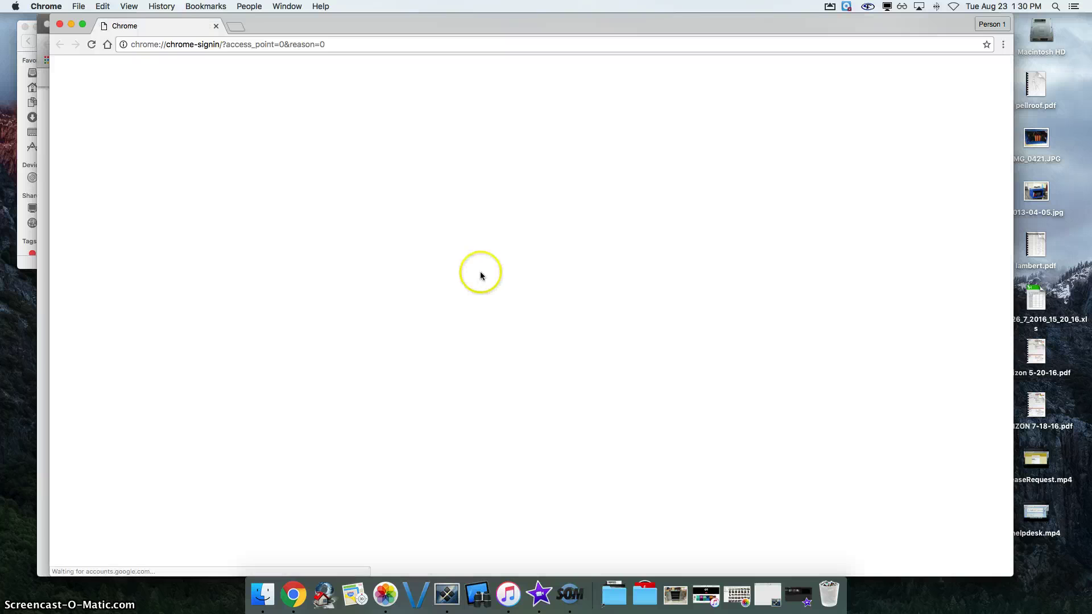
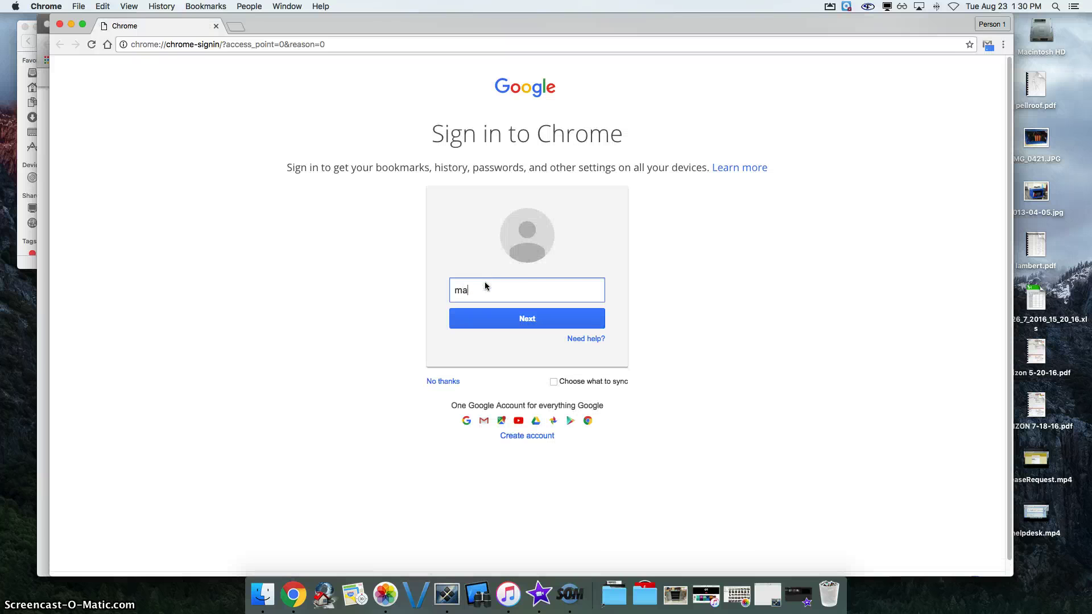
Sign the new profile in with the personal Gmail address and password, then acknowledge the confirmation
{"action": "key", "text": "Return"}
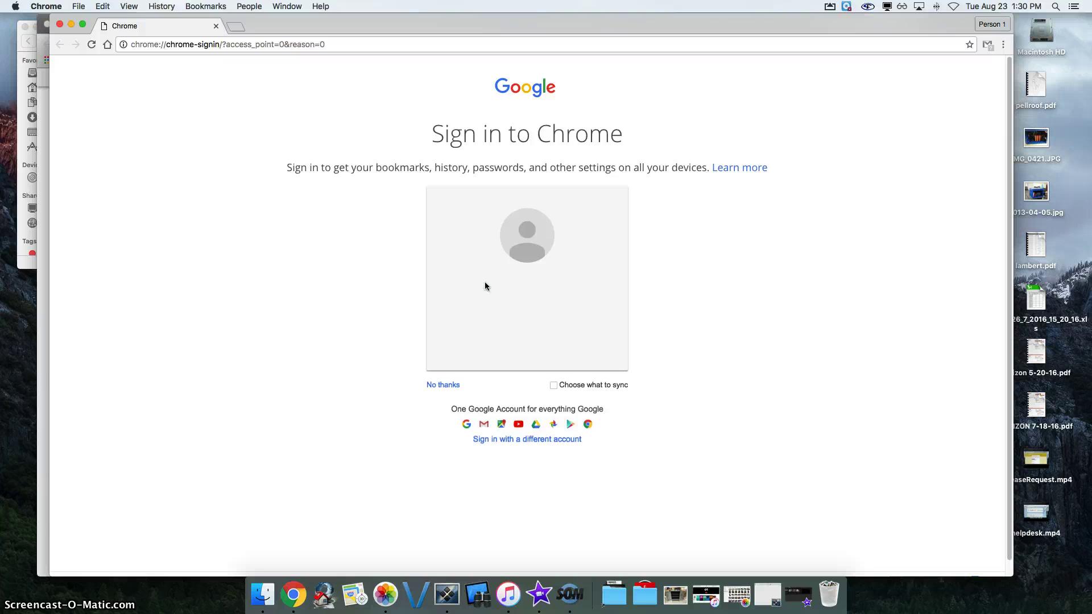
{"action": "type", "text": "••••••"}
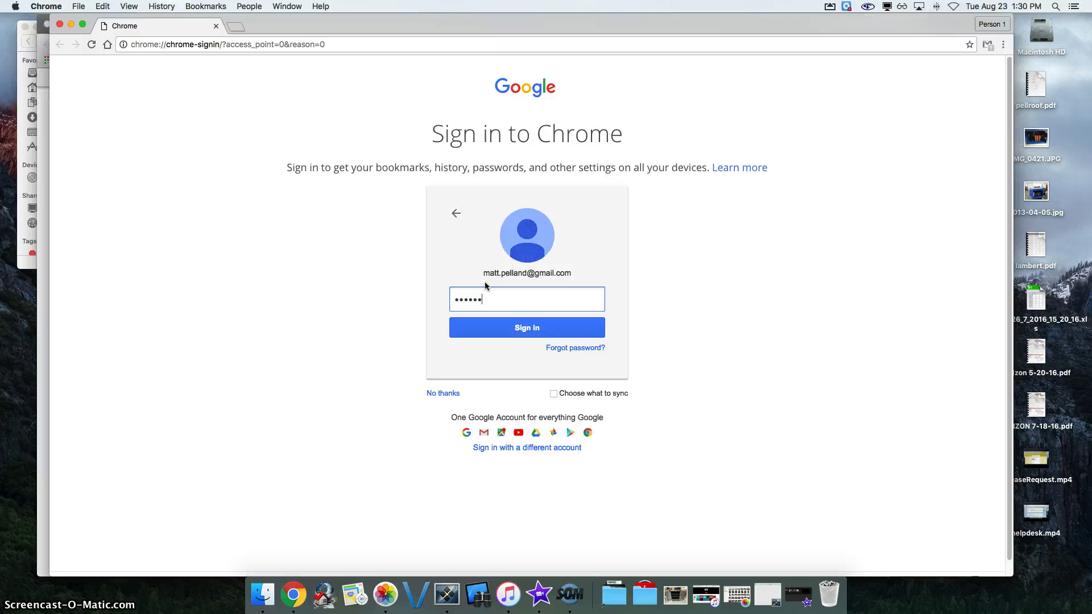
{"action": "key", "text": "Return"}
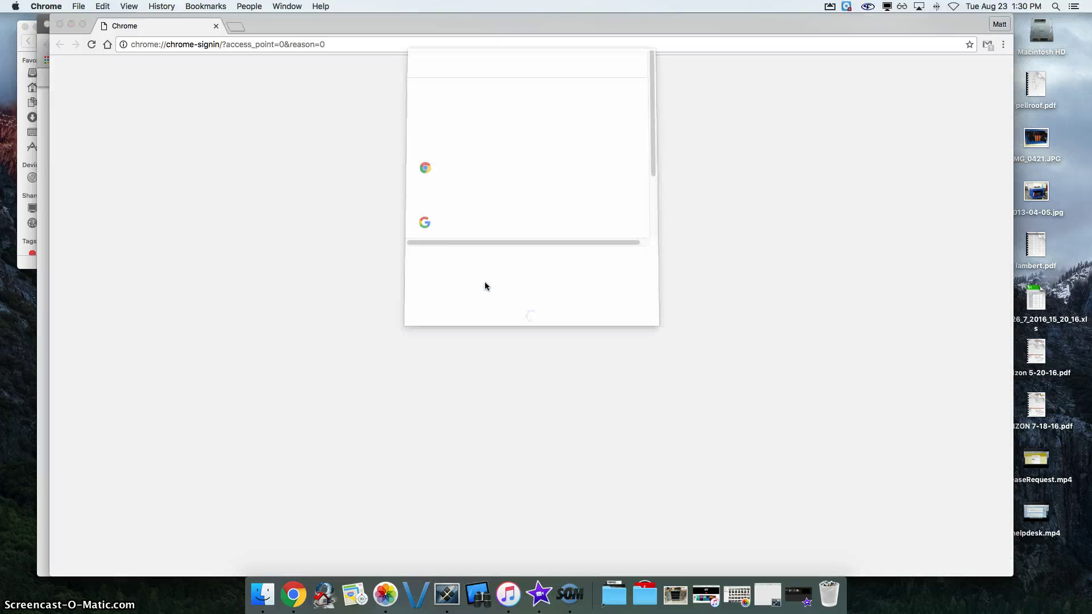
{"action": "left_click", "coordinate": [625, 310]}
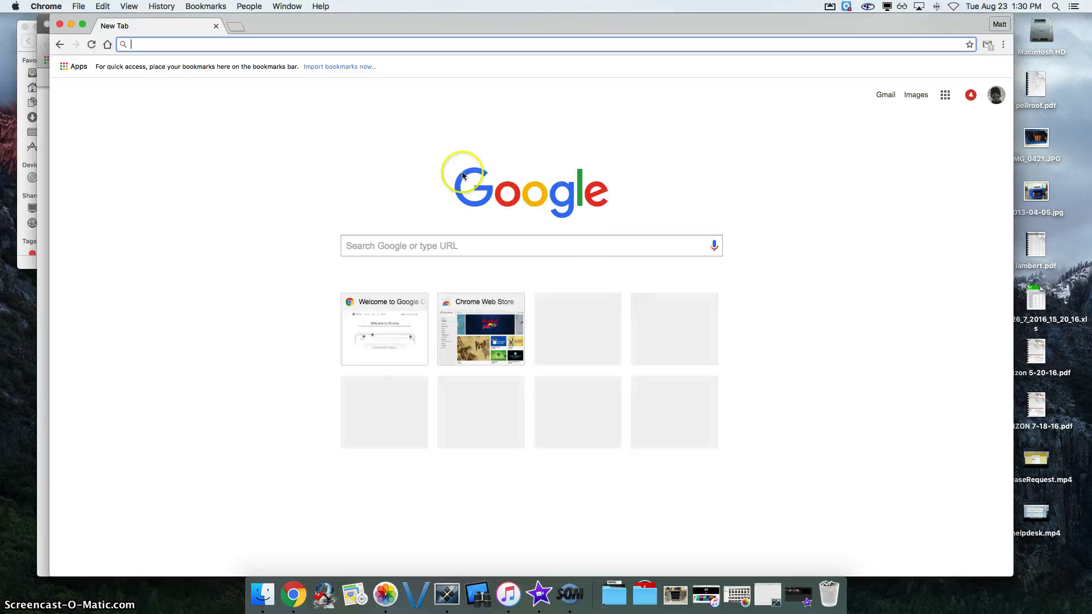
Show the People menu listing both the personal and school profiles
{"action": "left_click", "coordinate": [250, 6]}
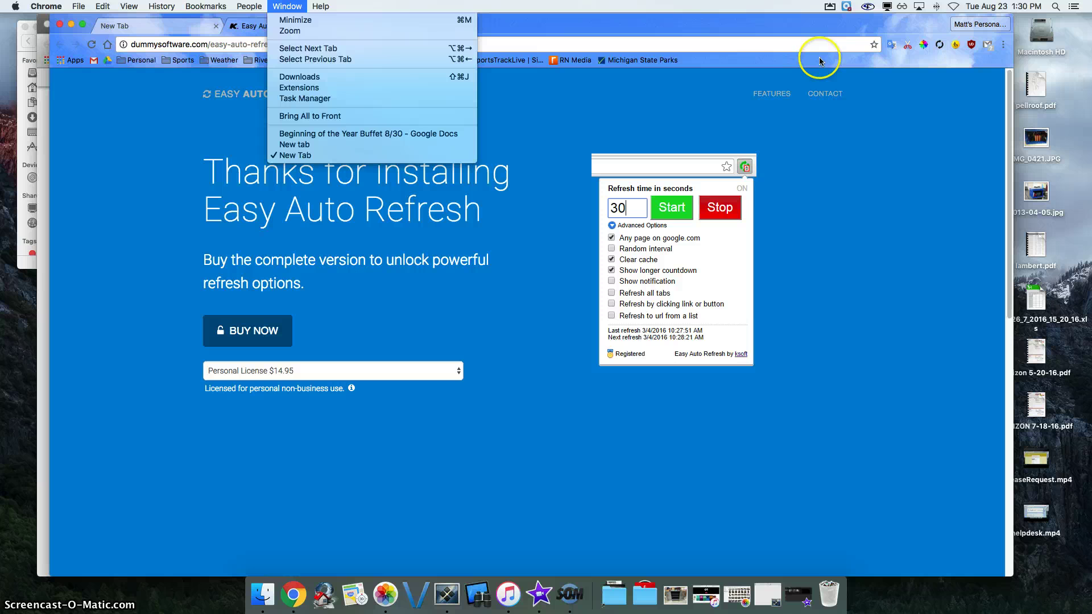
{"action": "left_click", "coordinate": [620, 31]}
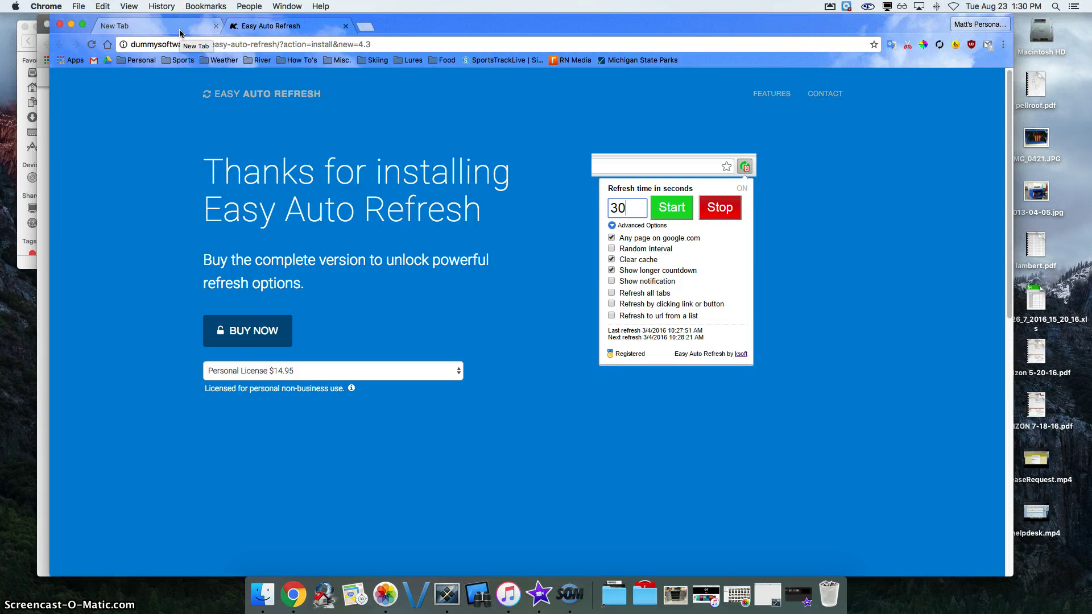
{"action": "left_click", "coordinate": [252, 6]}
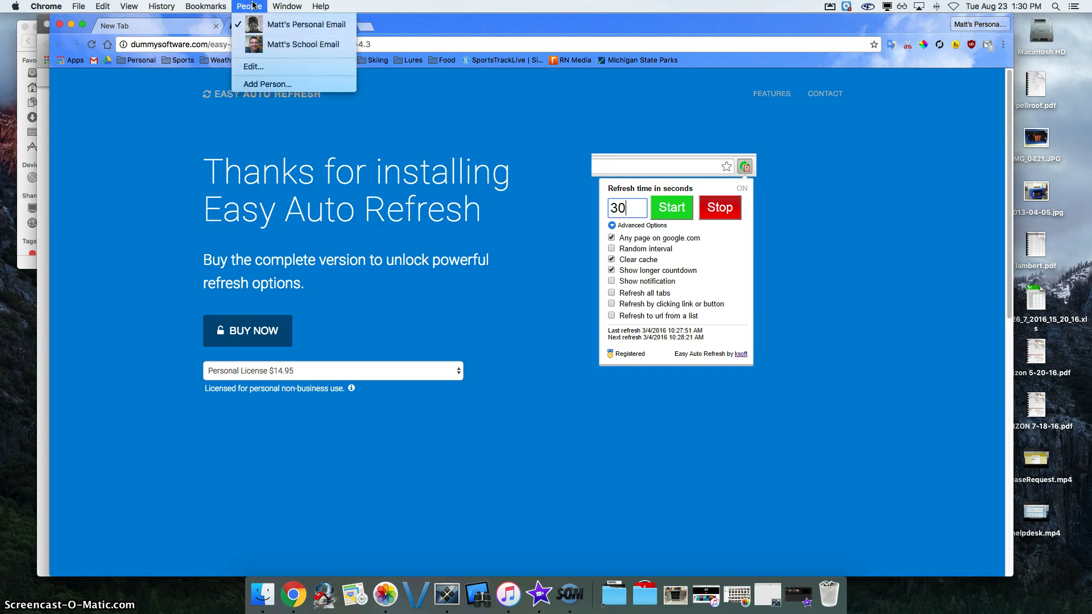